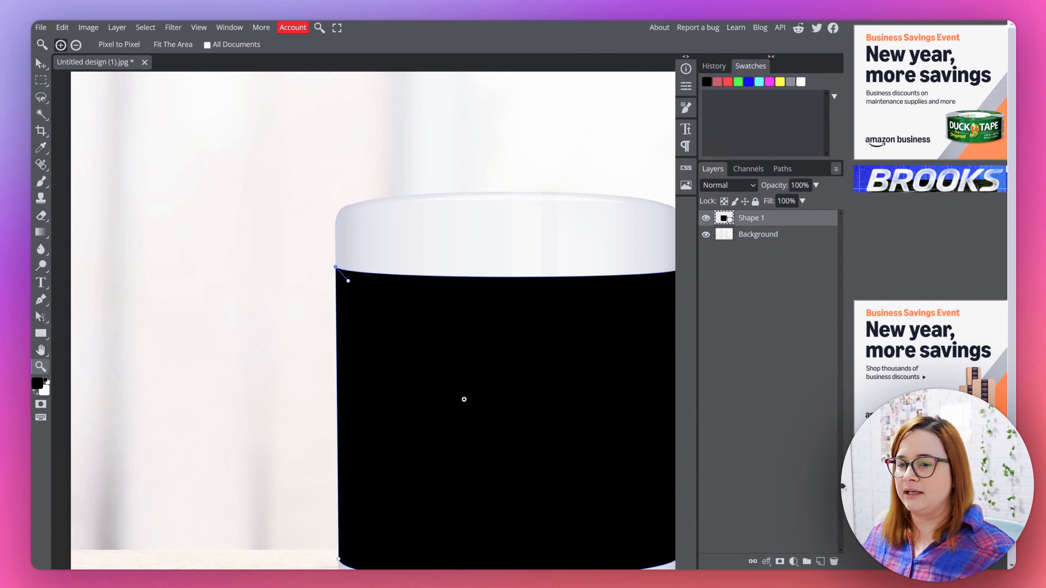
Step: Reshape the black shape's lower edge with the Path Select tool so it curves along the mug's base
{"action": "left_click_drag", "start_coordinate": [461, 398], "coordinate": [302, 312]}
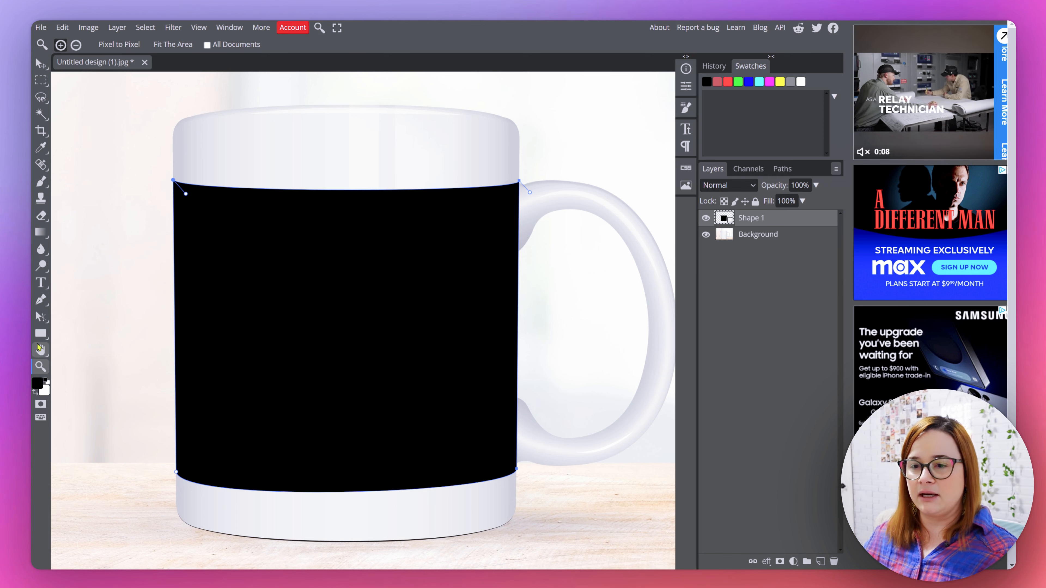
{"action": "left_click", "coordinate": [41, 316]}
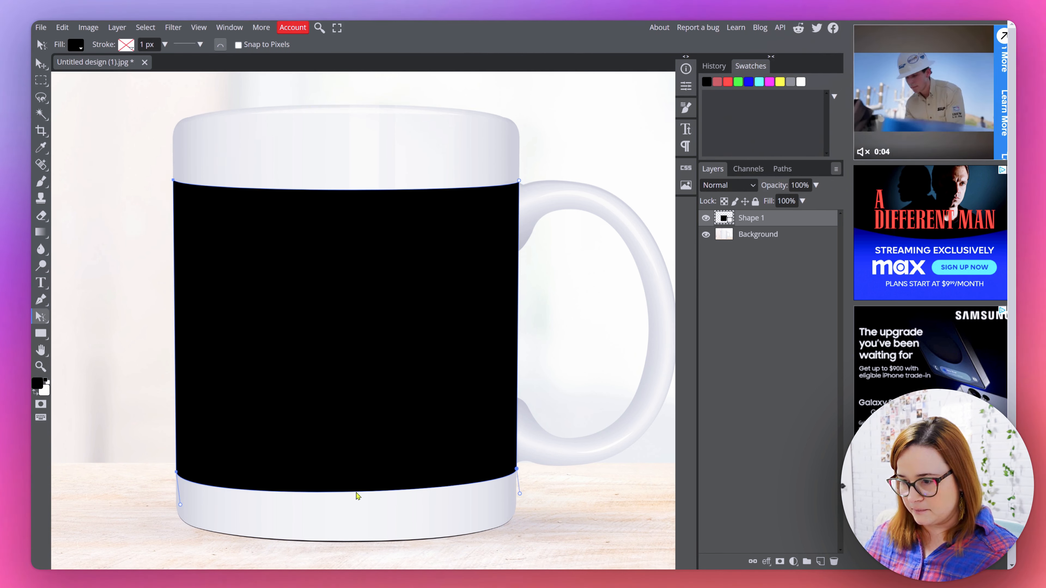
{"action": "left_click_drag", "start_coordinate": [356, 494], "coordinate": [359, 497]}
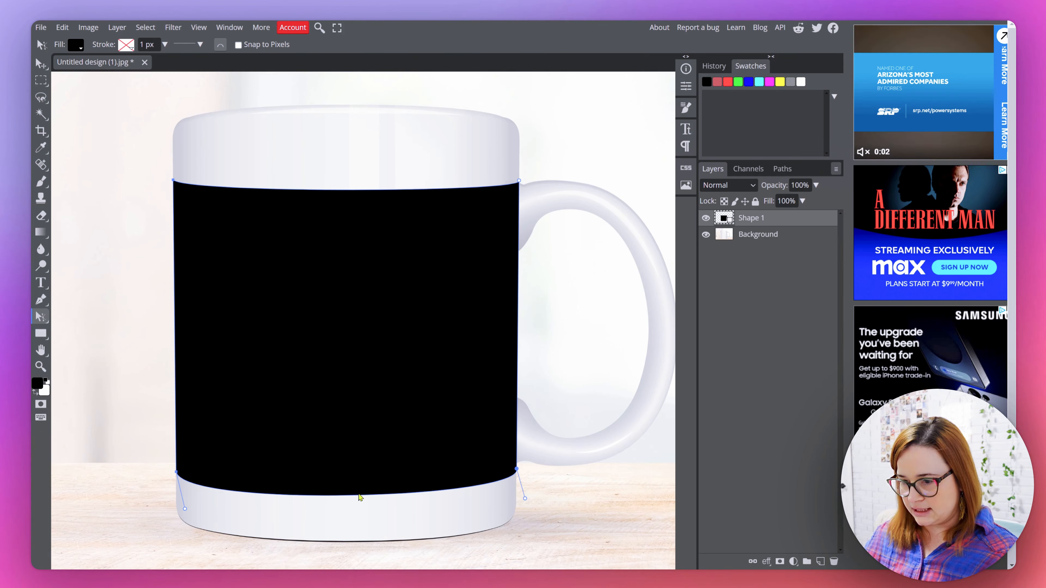
{"action": "key", "text": "v"}
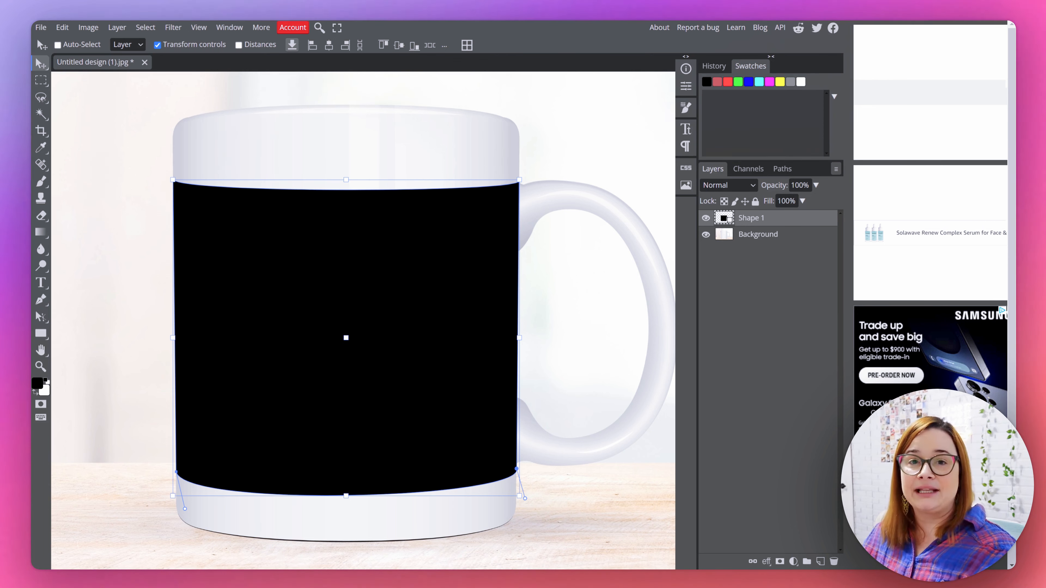
Step: Delete the Background layer holding the mug photo and add a new empty layer above Shape 1
{"action": "left_click", "coordinate": [740, 237]}
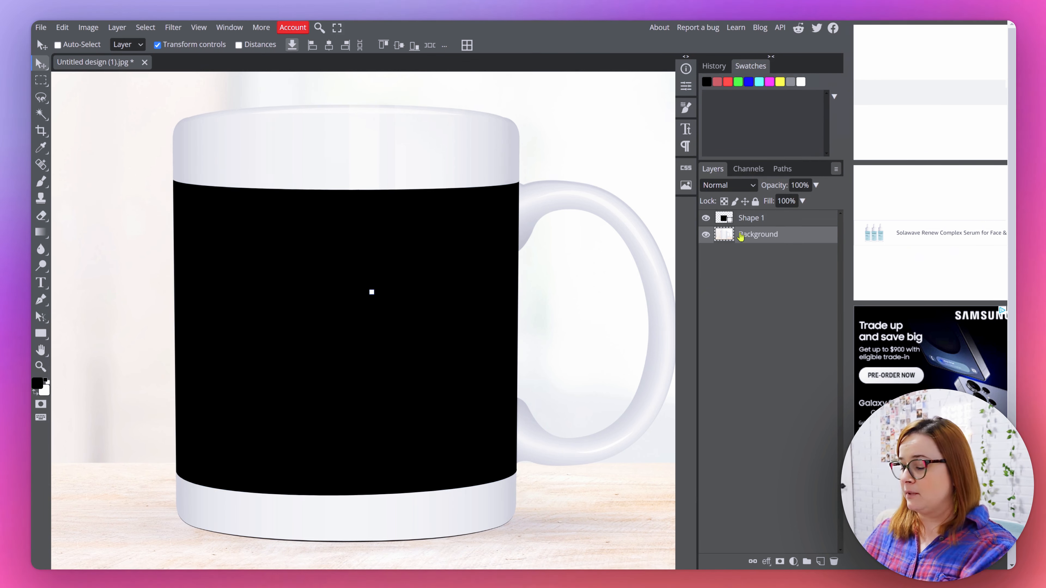
{"action": "key", "text": "Delete"}
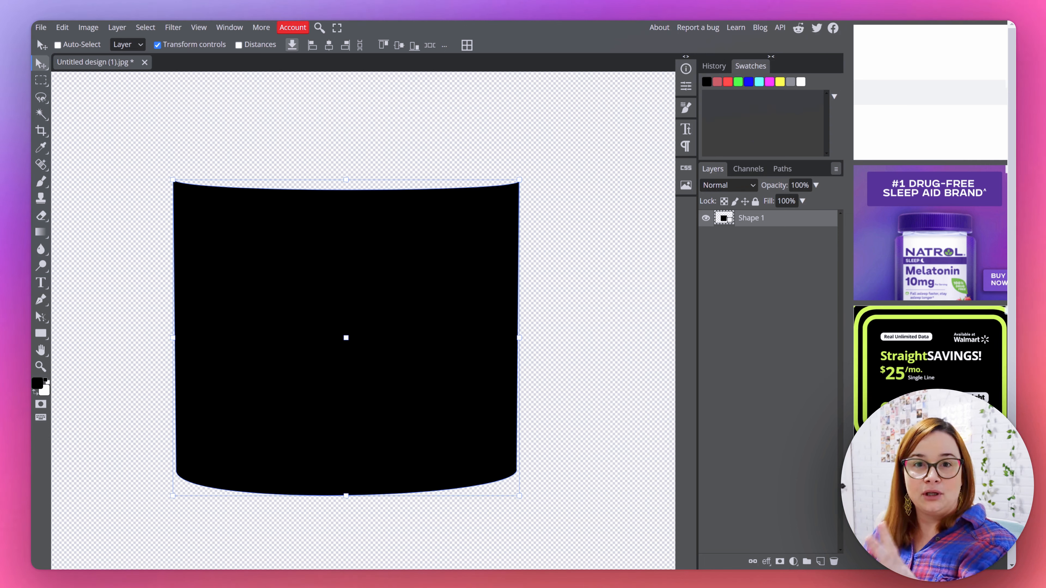
{"action": "key", "text": "ctrl+shift+n"}
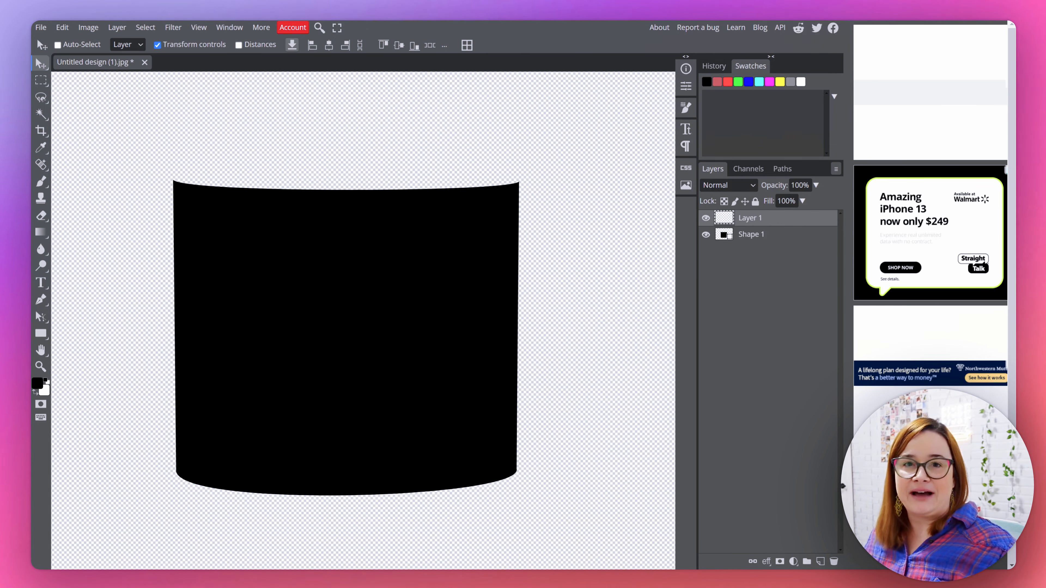
Step: Place the black-and-red hearts and lips pattern image over the black shape as a new layer
{"action": "left_click", "coordinate": [41, 27]}
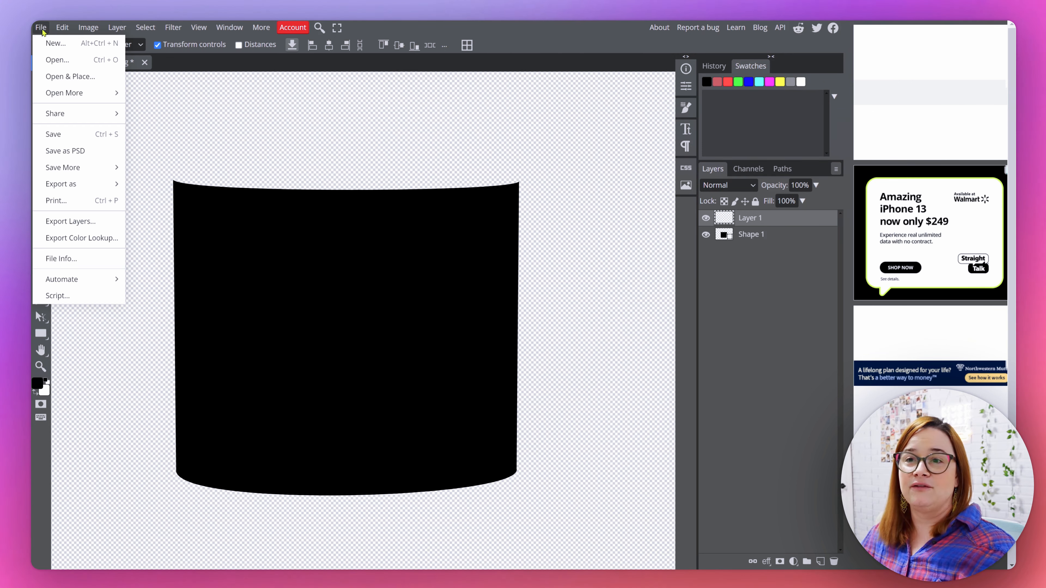
{"action": "left_click", "coordinate": [70, 76]}
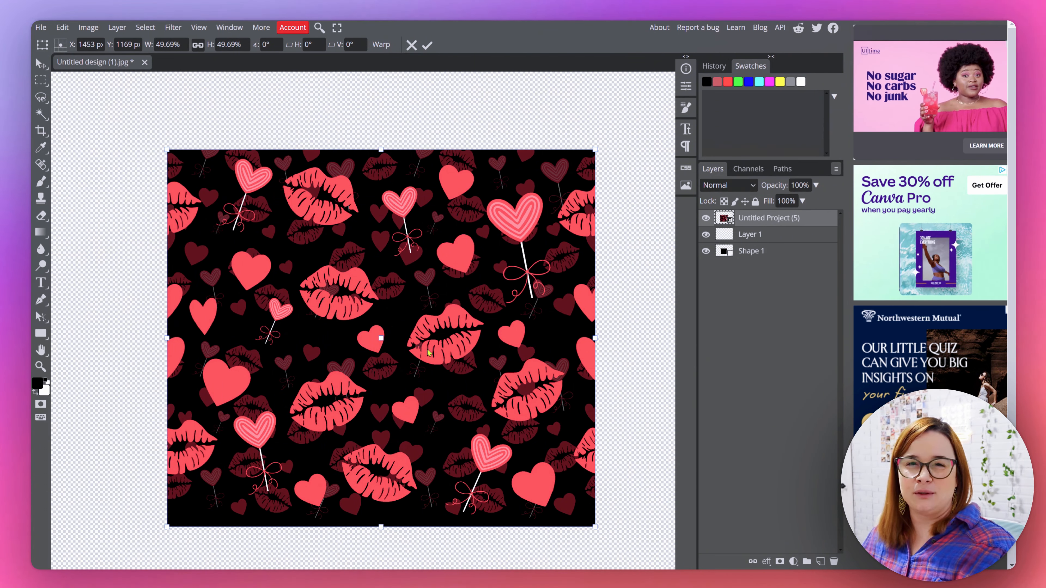
{"action": "left_click", "coordinate": [427, 45]}
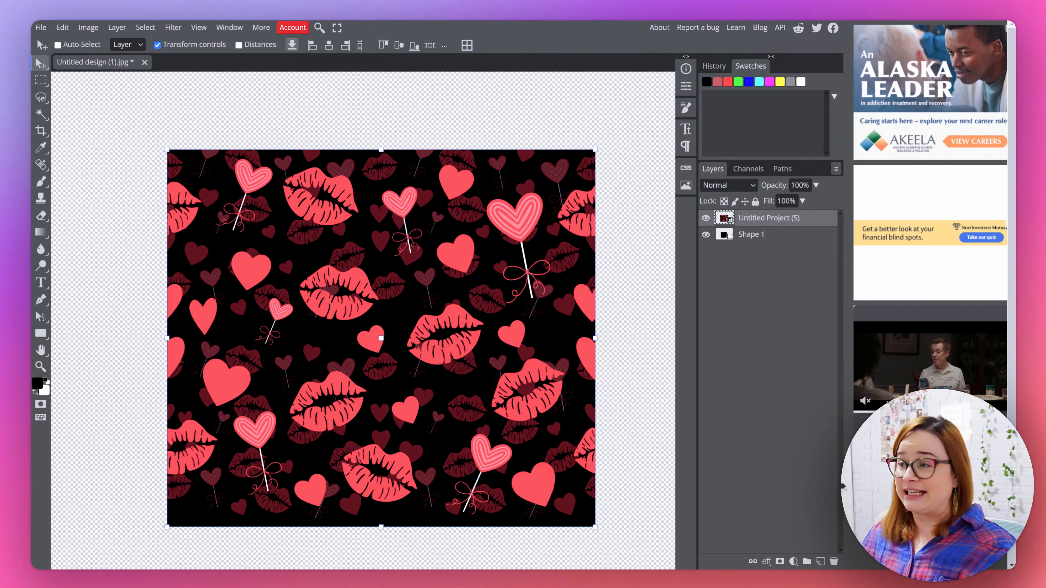
Step: Clip the pattern layer to Shape 1 with a clipping mask and save the document as a PSD
{"action": "right_click", "coordinate": [727, 217]}
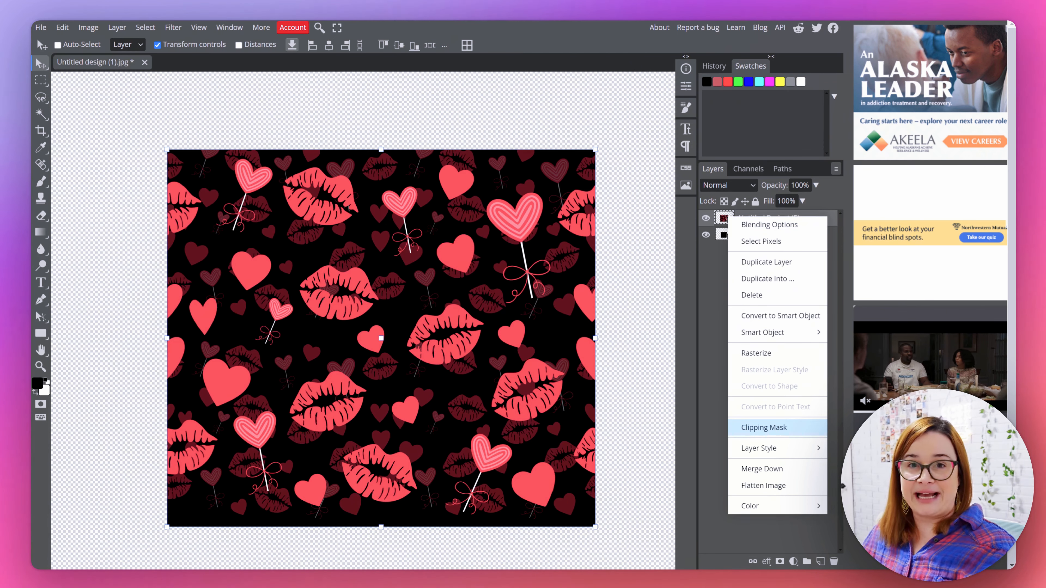
{"action": "left_click", "coordinate": [773, 428]}
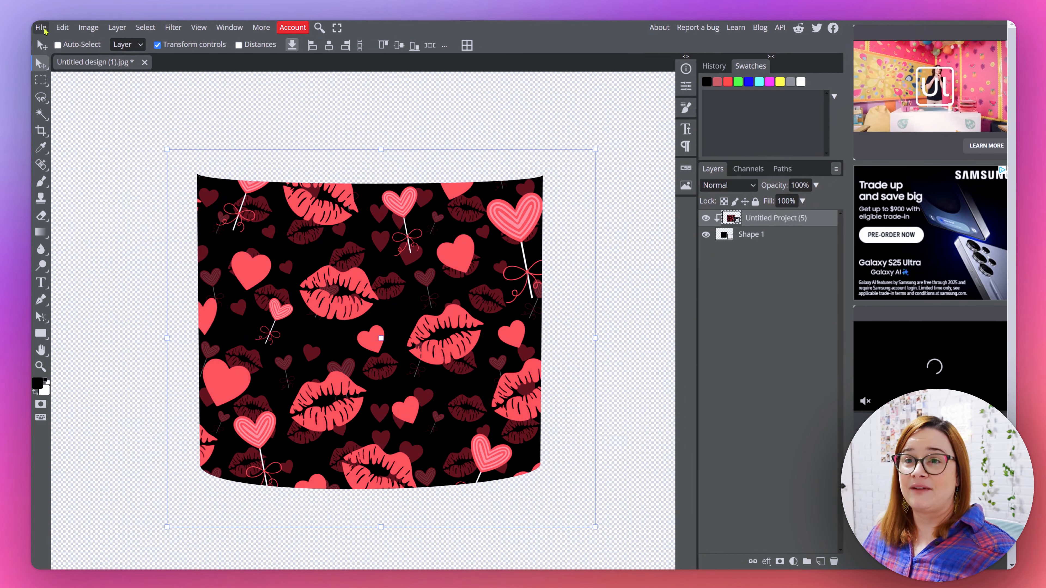
{"action": "left_click", "coordinate": [43, 28]}
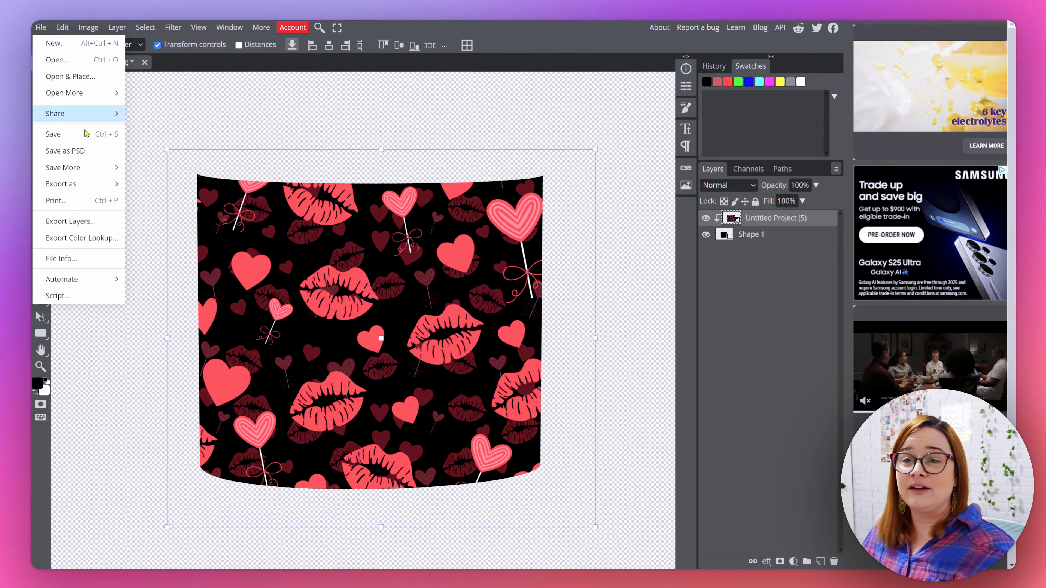
{"action": "left_click", "coordinate": [86, 146]}
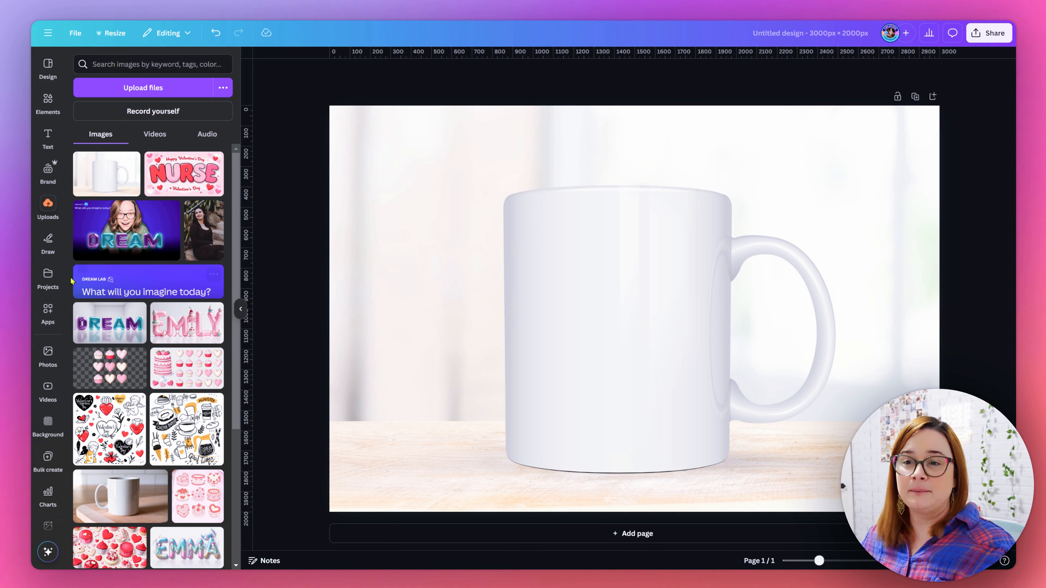
Step: Switch to Canva, add a second page to the mug design and insert the Mug test.psd project on it
{"action": "left_click", "coordinate": [58, 279]}
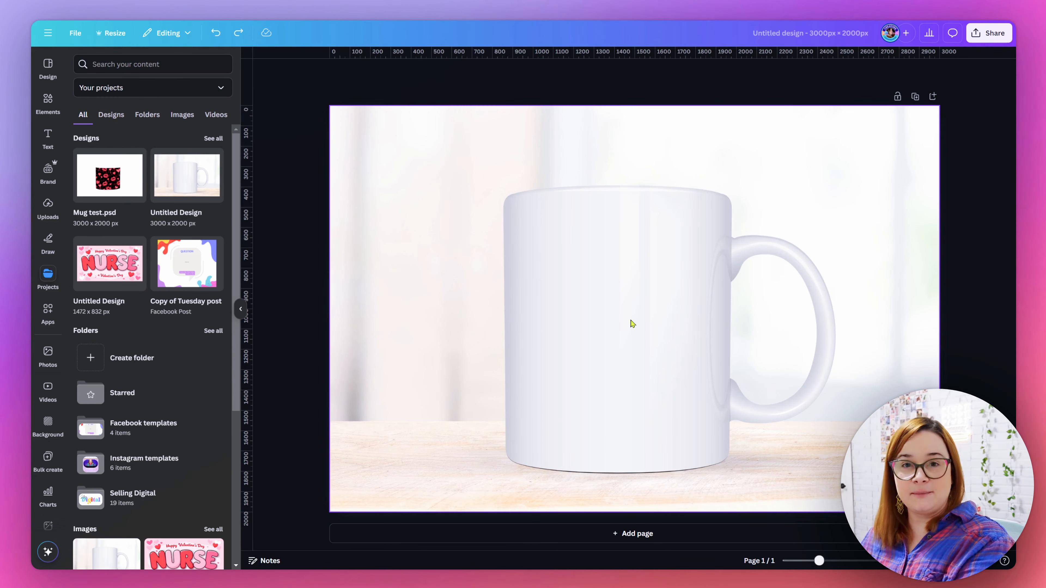
{"action": "key", "text": "ctrl+Return"}
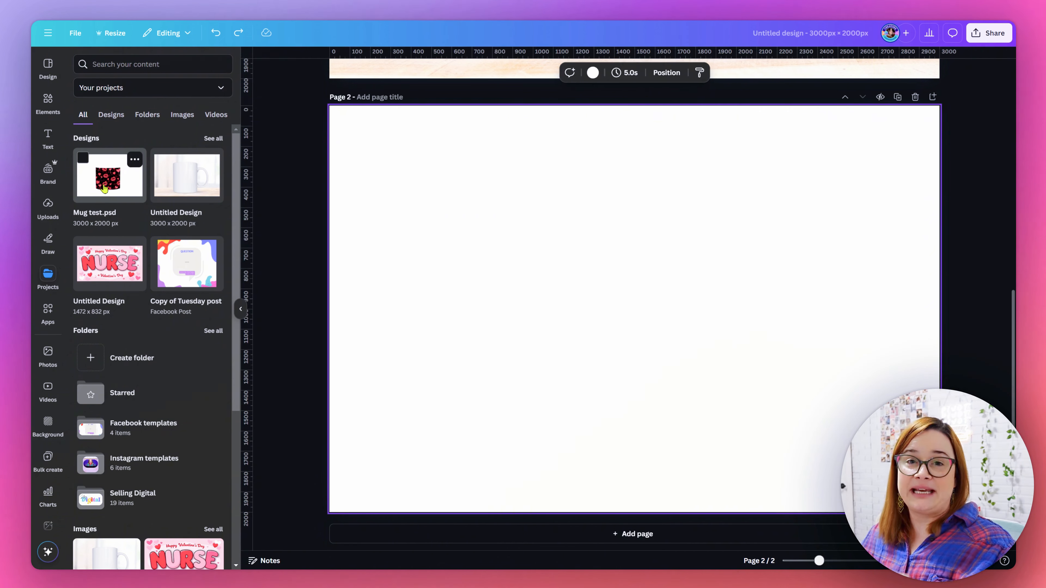
{"action": "left_click", "coordinate": [105, 188]}
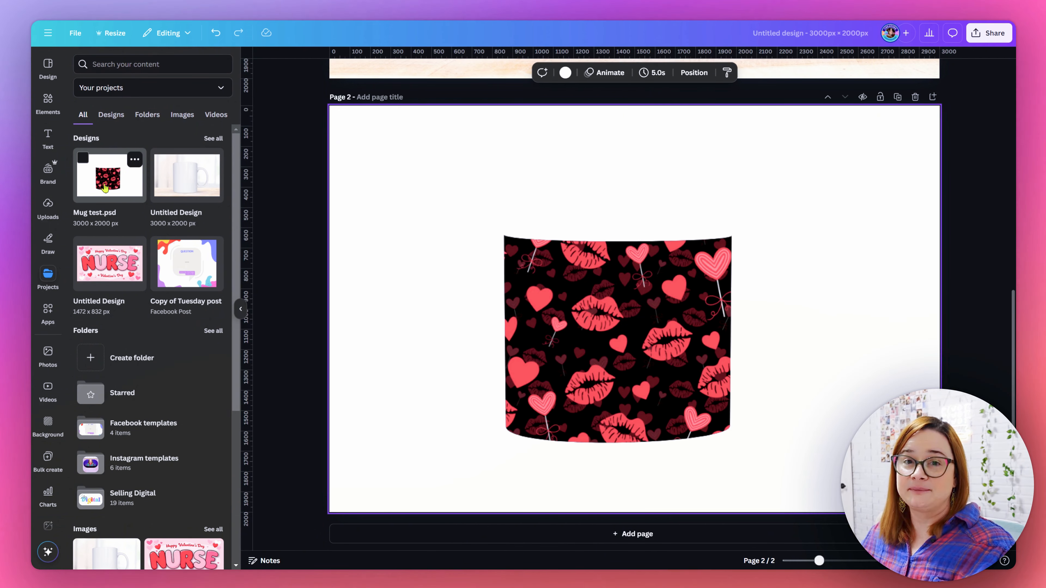
Step: Remove the pattern image from the curved frame on page 2 and delete the black shape behind it
{"action": "double_click", "coordinate": [591, 324]}
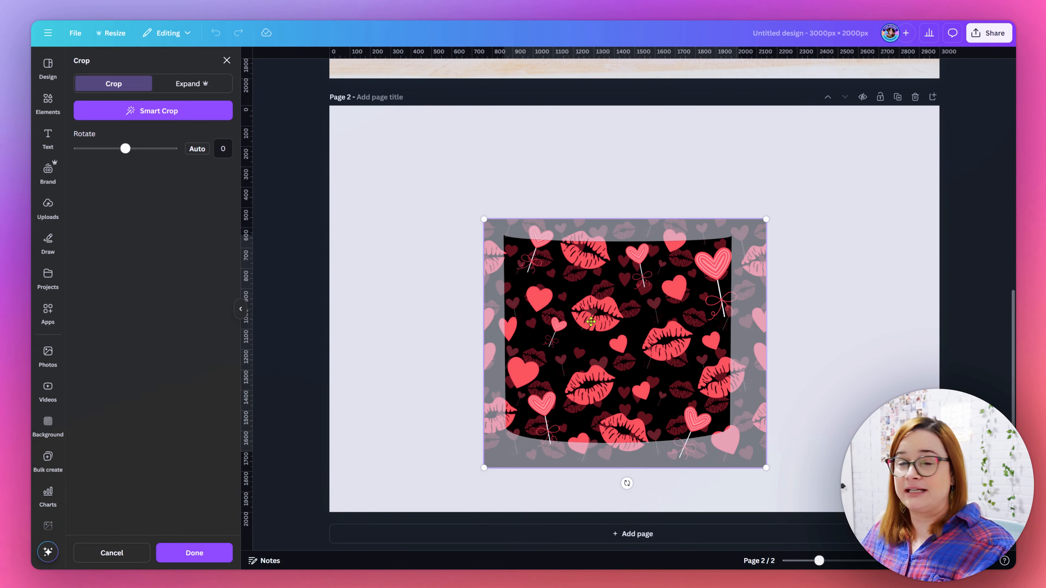
{"action": "key", "text": "Delete"}
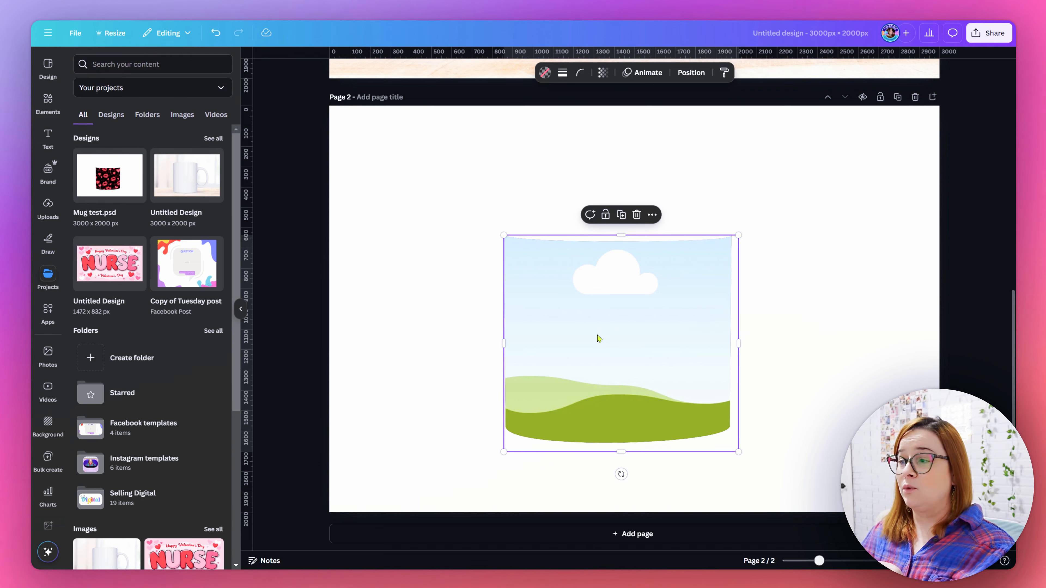
{"action": "left_click_drag", "start_coordinate": [598, 338], "coordinate": [449, 238]}
{"action": "left_click", "coordinate": [704, 344]}
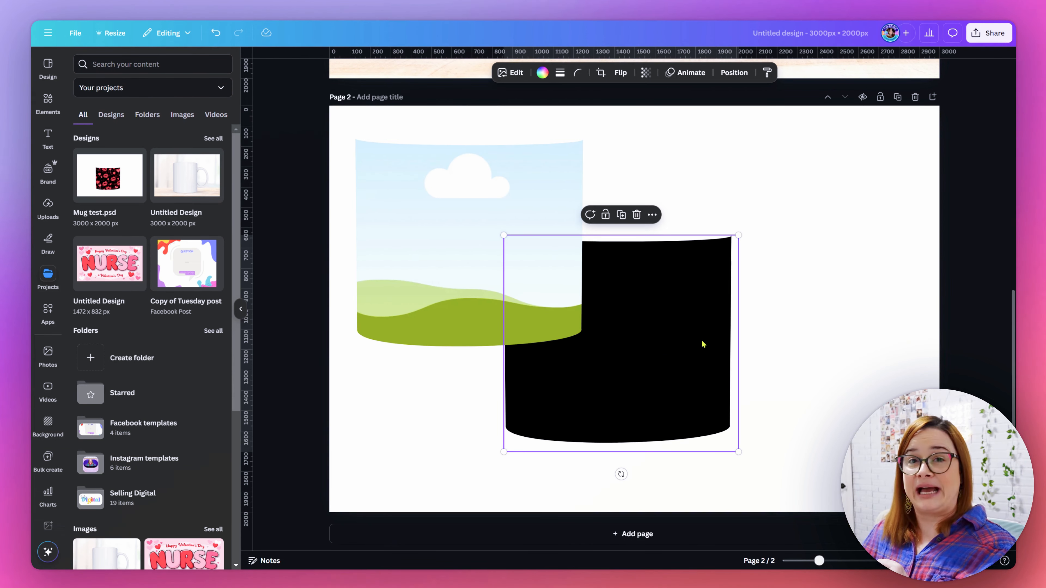
{"action": "key", "text": "Delete"}
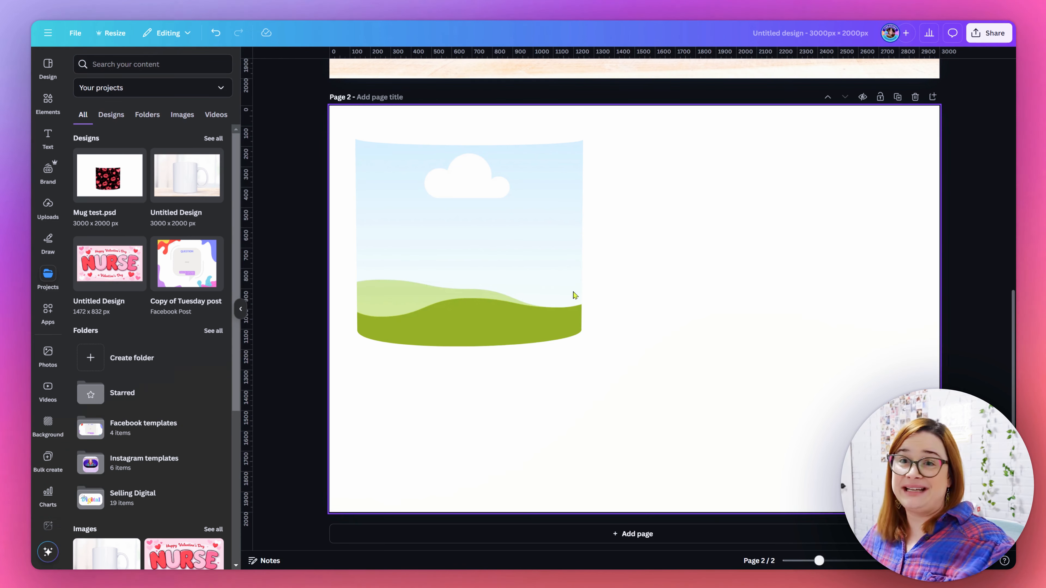
Step: Move the empty curved frame onto the mug on page 1 and resize it to span the mug's width
{"action": "left_click_drag", "start_coordinate": [512, 278], "coordinate": [661, 259]}
{"action": "scroll", "coordinate": [638, 376], "scroll_direction": "up", "scroll_amount": 5}
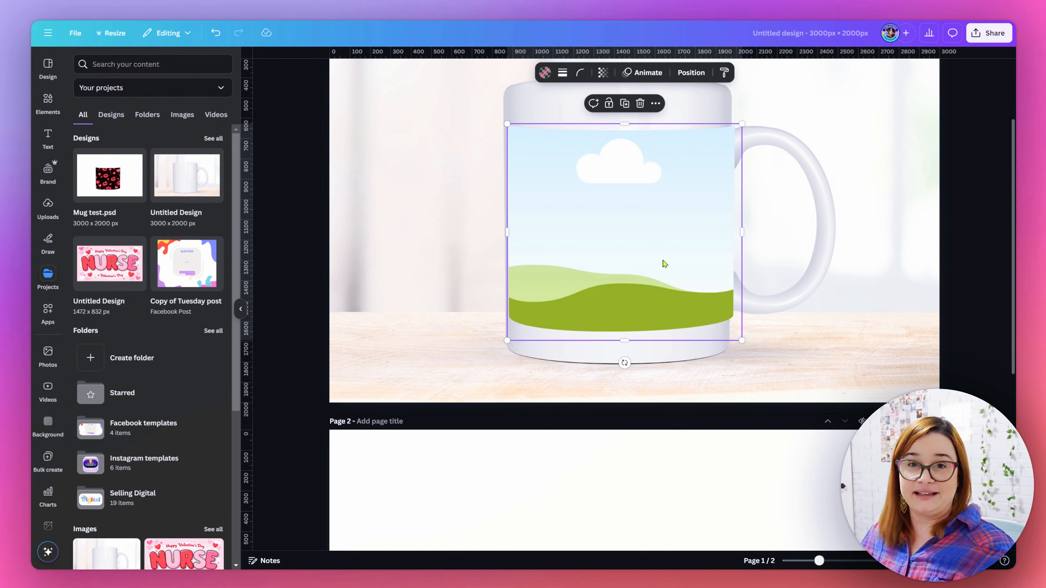
{"action": "scroll", "coordinate": [825, 350], "scroll_direction": "up", "scroll_amount": 3}
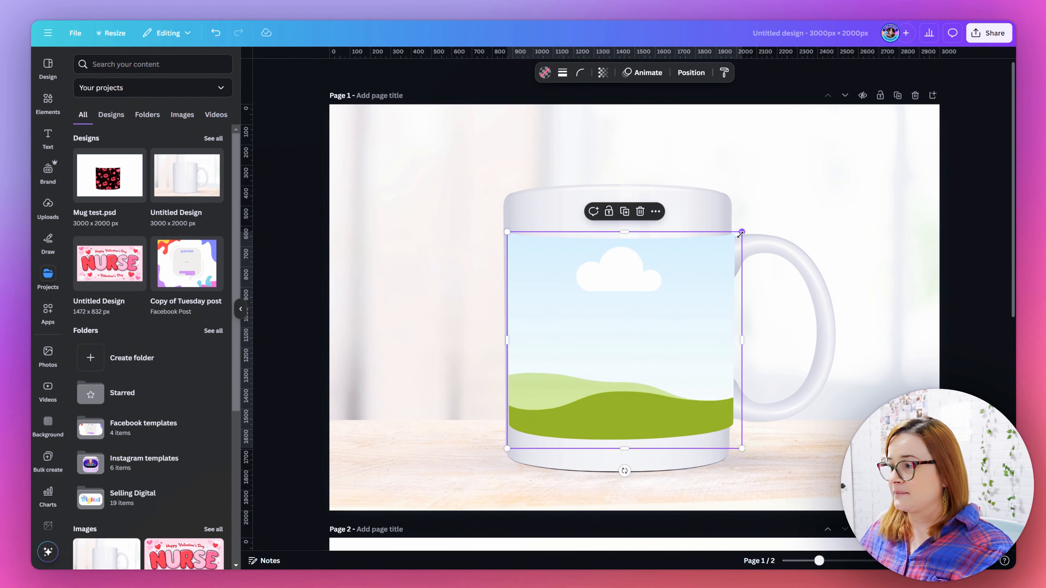
{"action": "left_click_drag", "start_coordinate": [742, 232], "coordinate": [737, 238]}
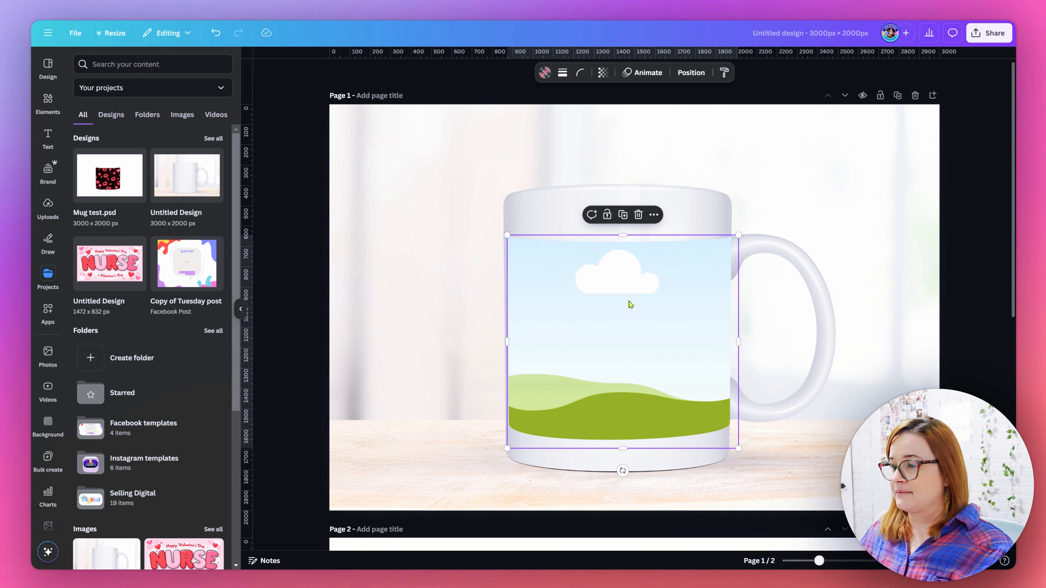
{"action": "left_click_drag", "start_coordinate": [621, 304], "coordinate": [617, 300]}
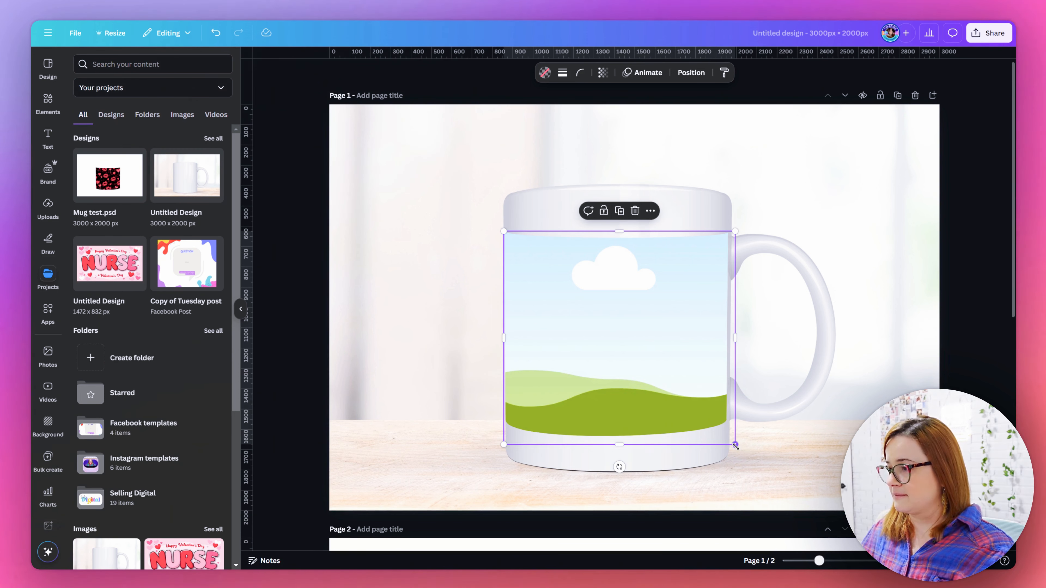
{"action": "left_click_drag", "start_coordinate": [736, 445], "coordinate": [739, 449]}
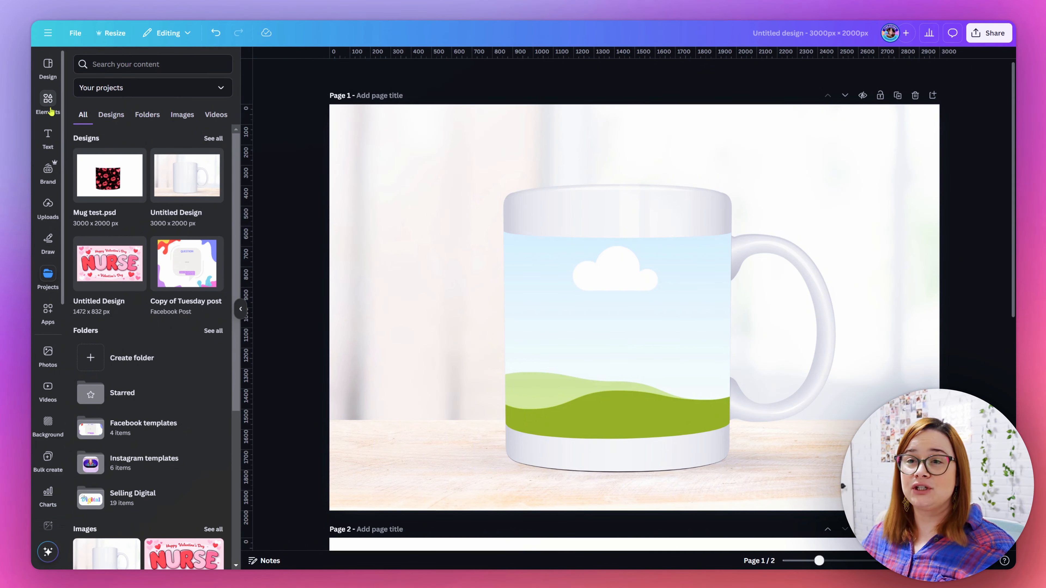
Step: Fill the mug frame with the uploaded cupcake and heart cookie image and enlarge the image within it
{"action": "left_click", "coordinate": [48, 204]}
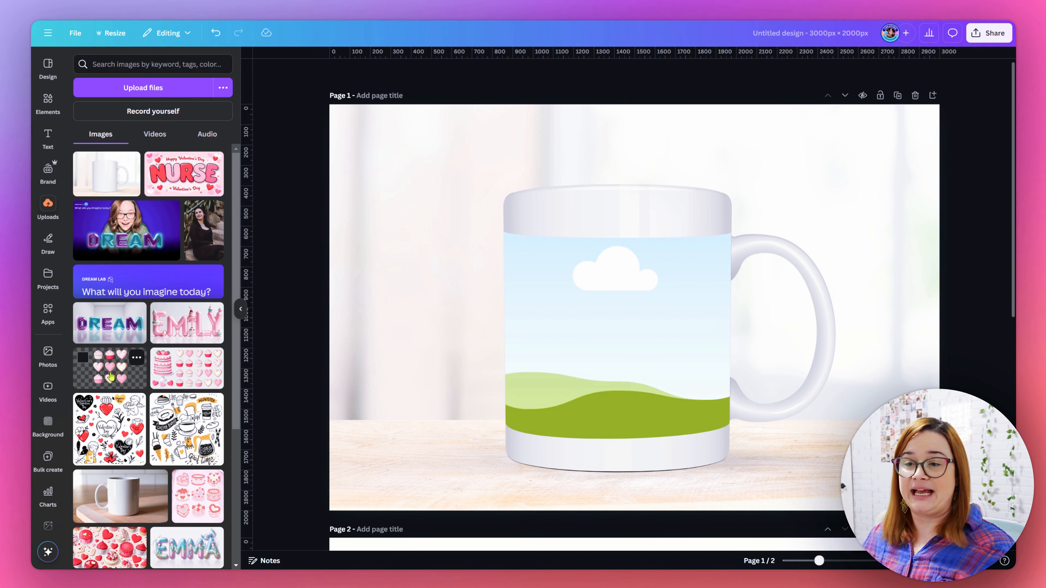
{"action": "left_click_drag", "start_coordinate": [111, 375], "coordinate": [568, 344]}
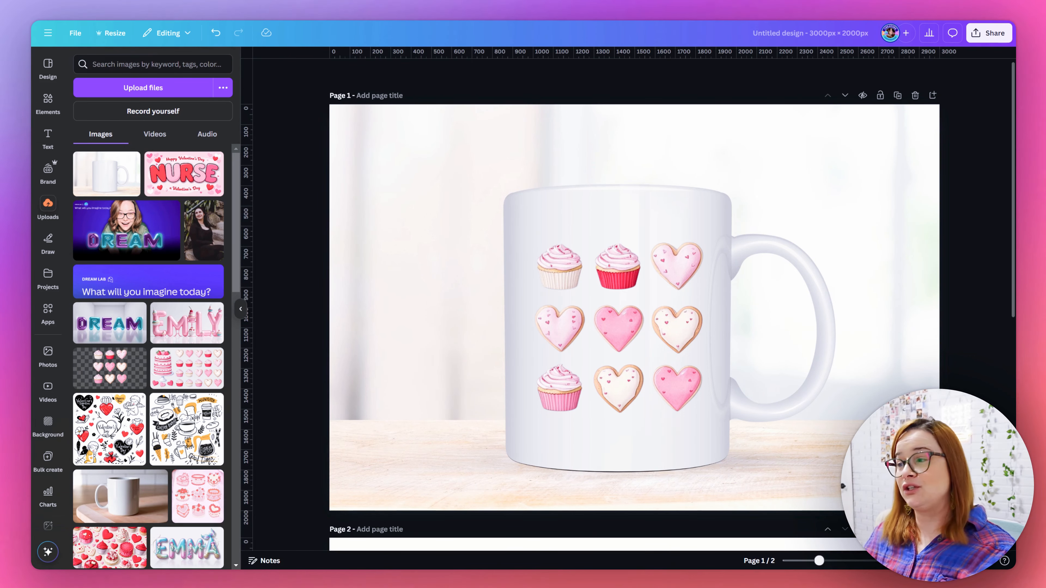
{"action": "double_click", "coordinate": [464, 357]}
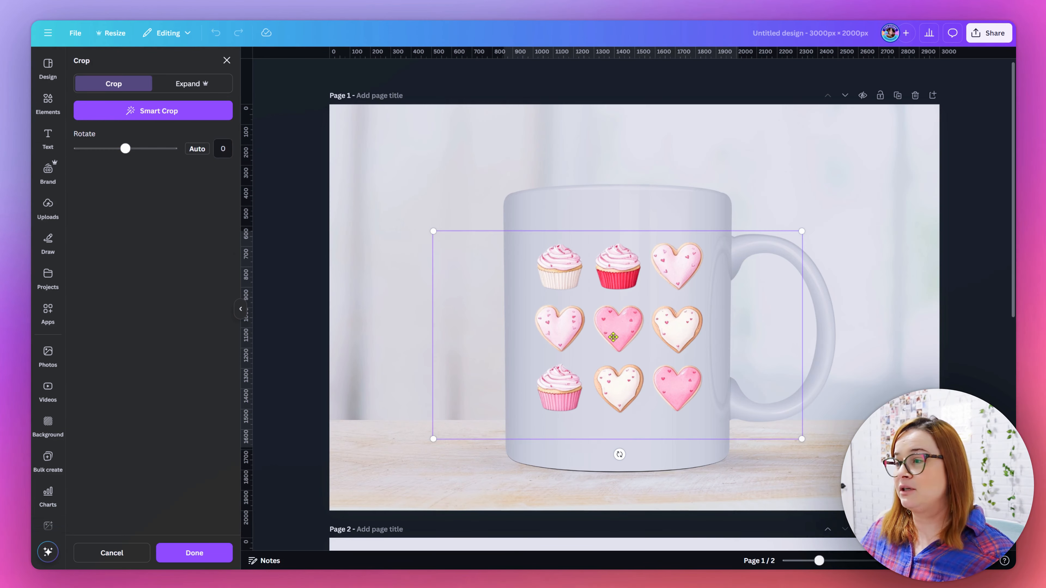
{"action": "mouse_move", "coordinate": [794, 237]}
{"action": "left_mouse_down"}
{"action": "mouse_move", "coordinate": [943, 198]}
{"action": "mouse_move", "coordinate": [811, 250]}
{"action": "left_mouse_up"}
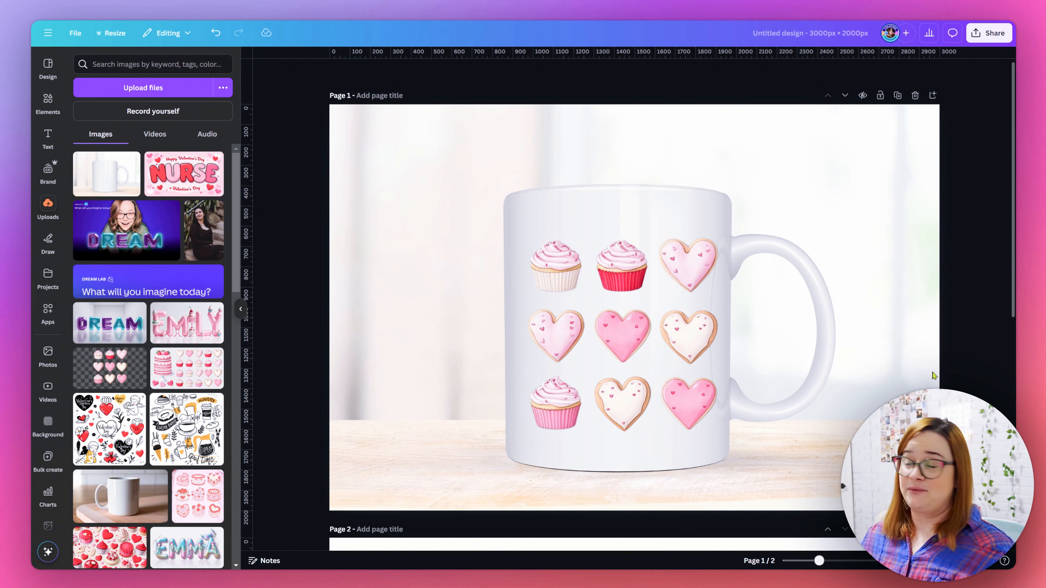
Step: Remove the cupcake and heart cookie image from the mug frame
{"action": "double_click", "coordinate": [613, 352]}
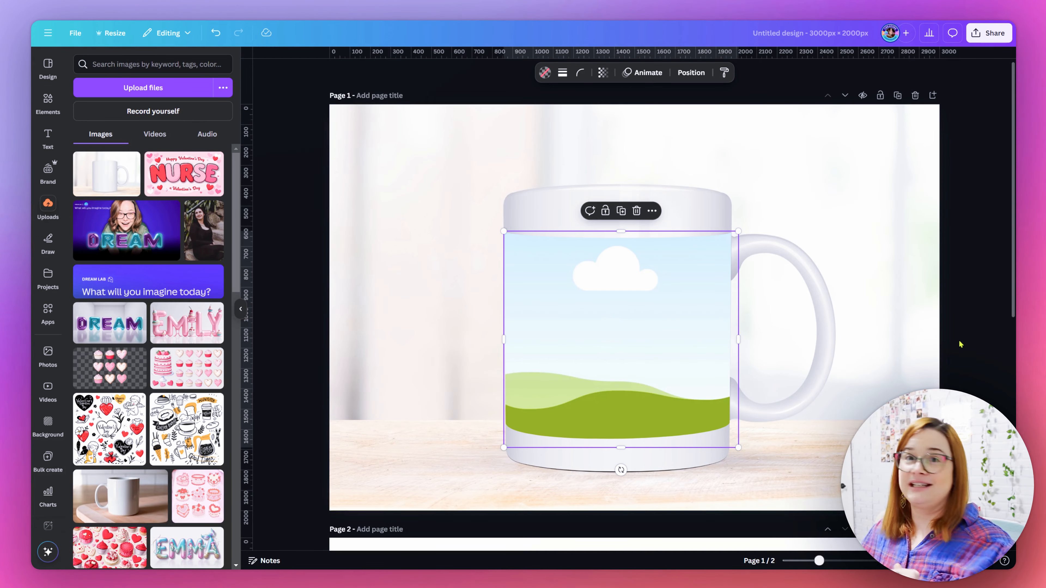
{"action": "left_click", "coordinate": [974, 344]}
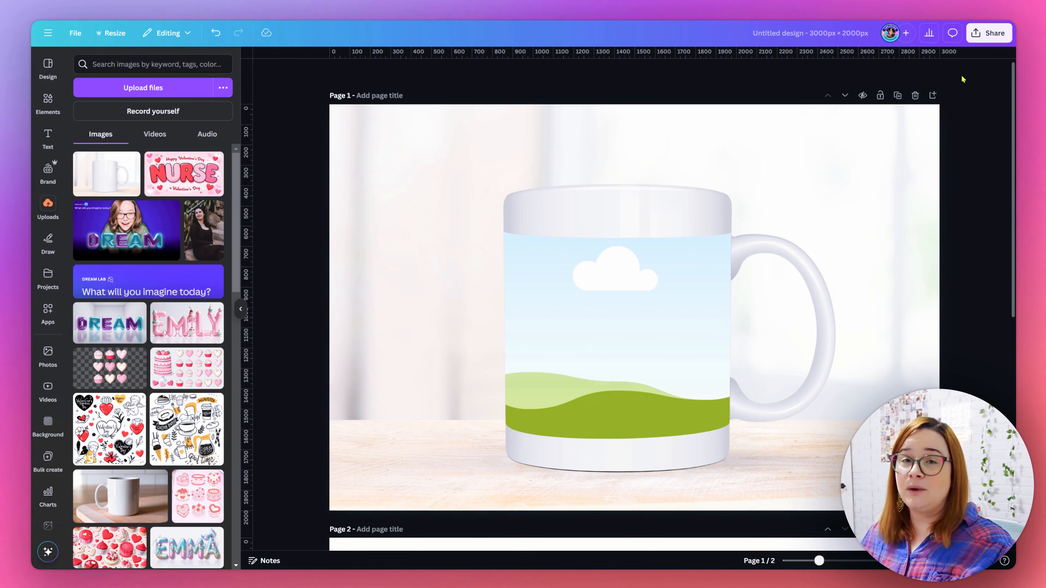
Step: Create a template link for the mug design and copy it to the clipboard
{"action": "left_click", "coordinate": [983, 41]}
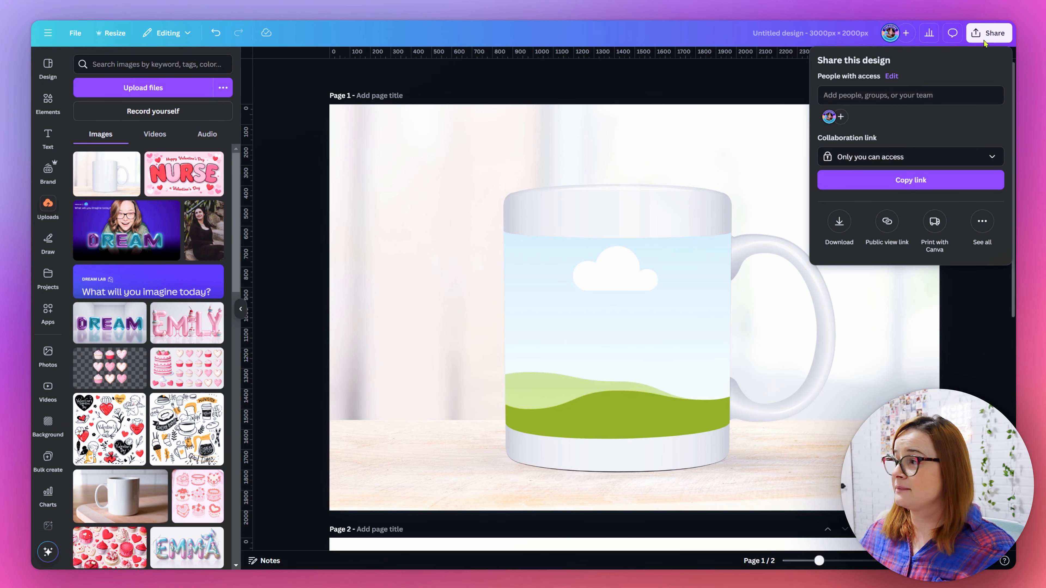
{"action": "left_click", "coordinate": [981, 224]}
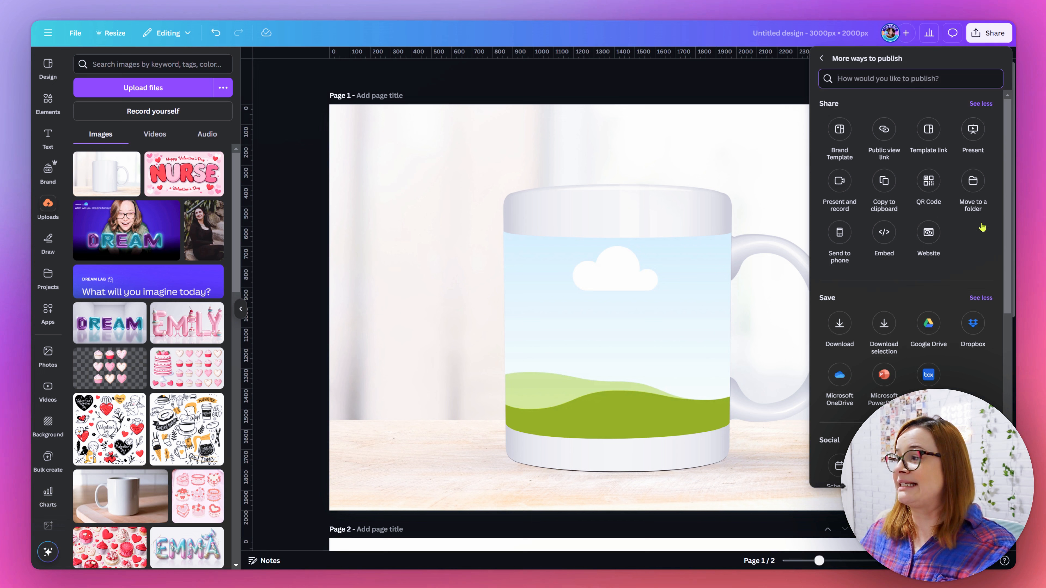
{"action": "left_click", "coordinate": [927, 138]}
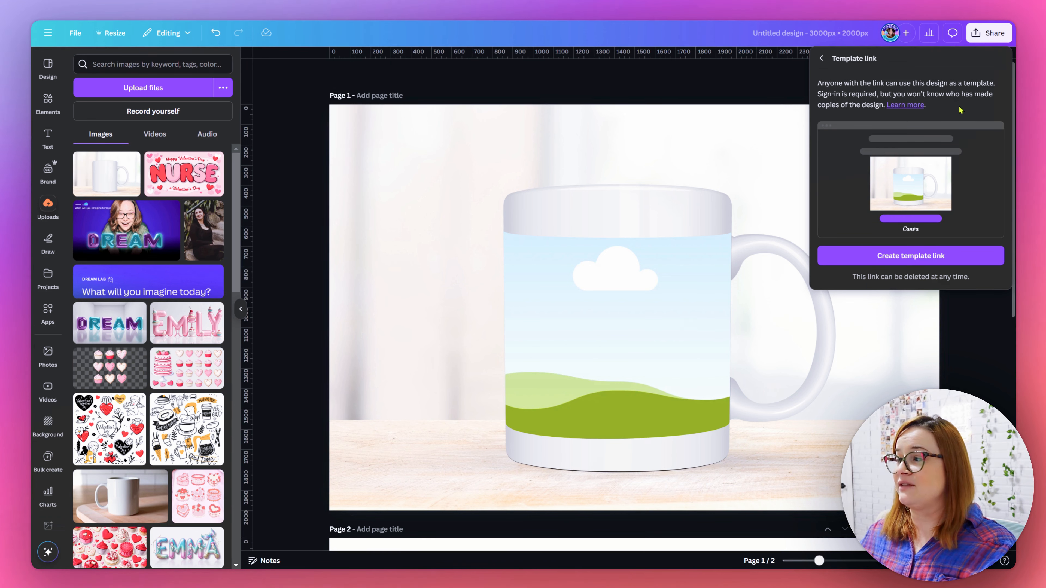
{"action": "left_click", "coordinate": [909, 256]}
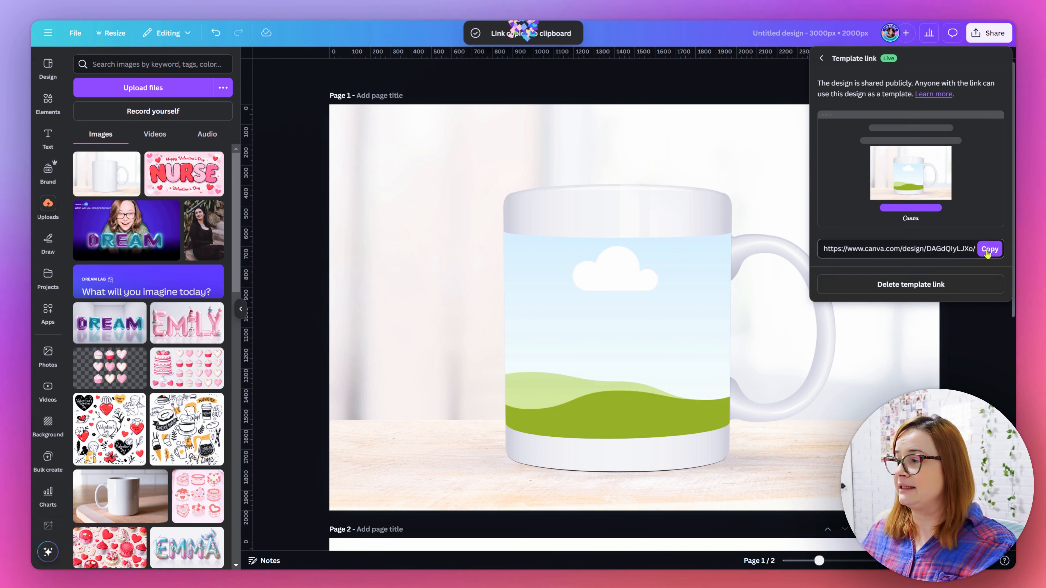
{"action": "left_click", "coordinate": [997, 249]}
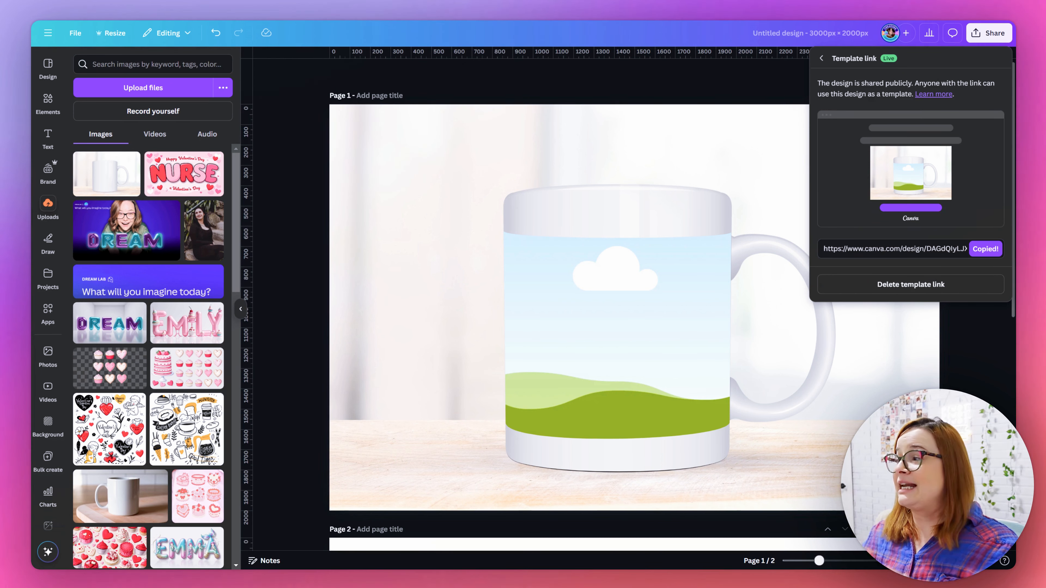